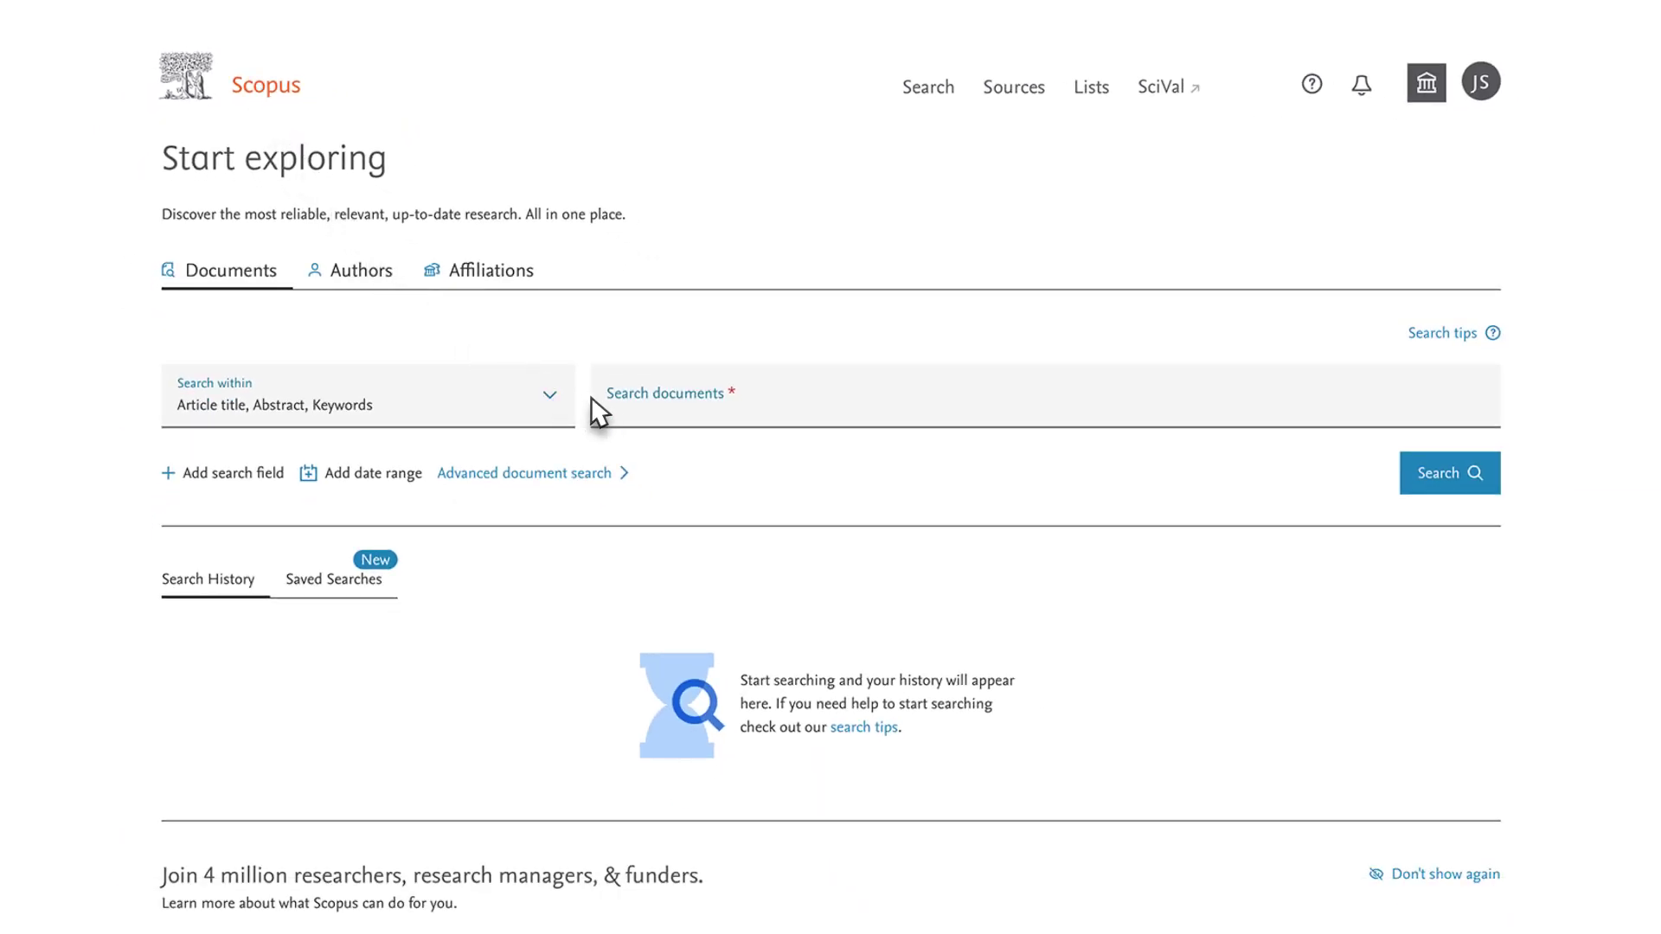
# Step: Enter the search phrase "coffee produc*" in the Search documents field
pyautogui.click(648, 418)
pyautogui.write('"c')
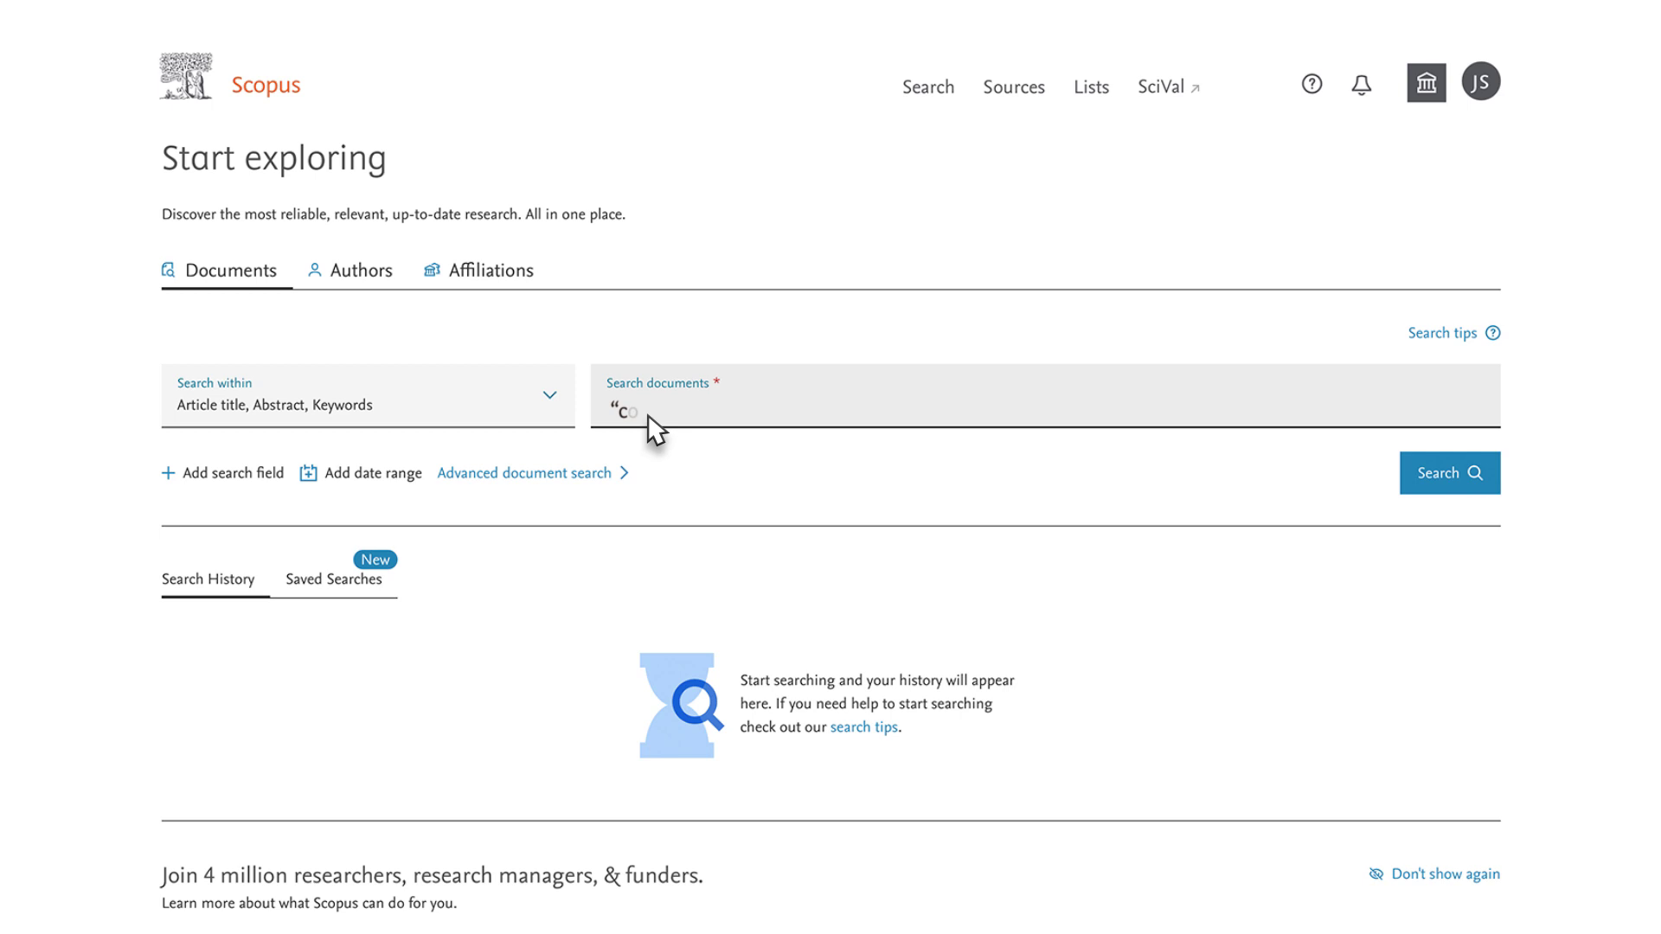
pyautogui.write('offee produc*"')
# Step: Run the search and analyze the 2,184 coffee production results by documents per year
pyautogui.click(1444, 478)
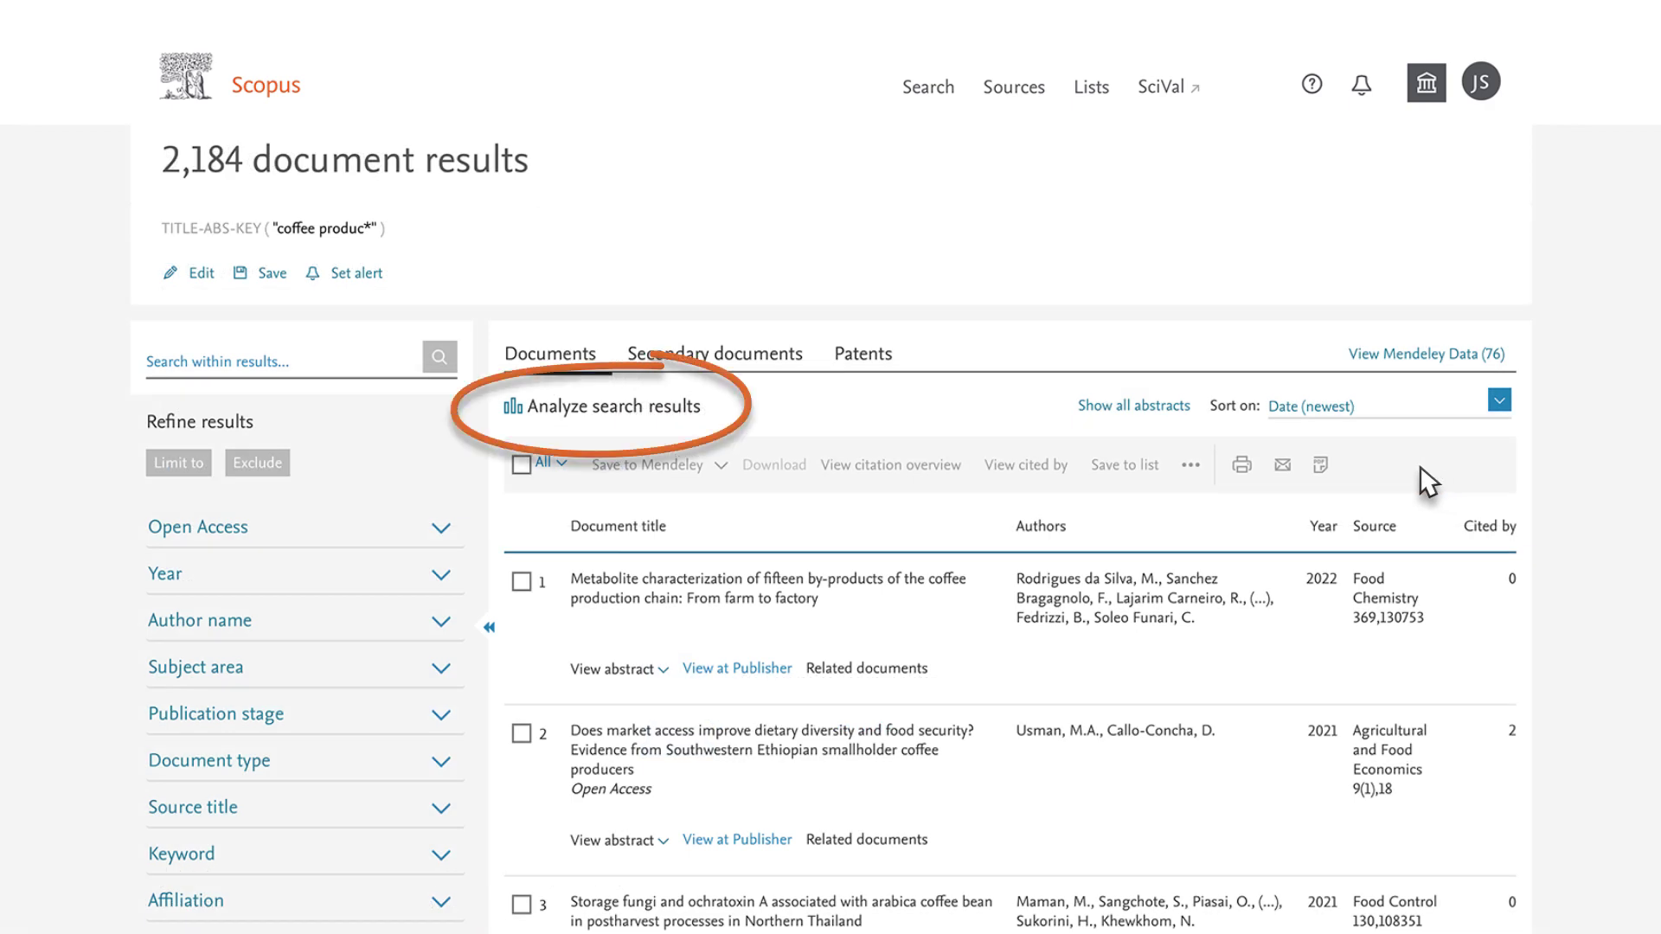
pyautogui.click(614, 415)
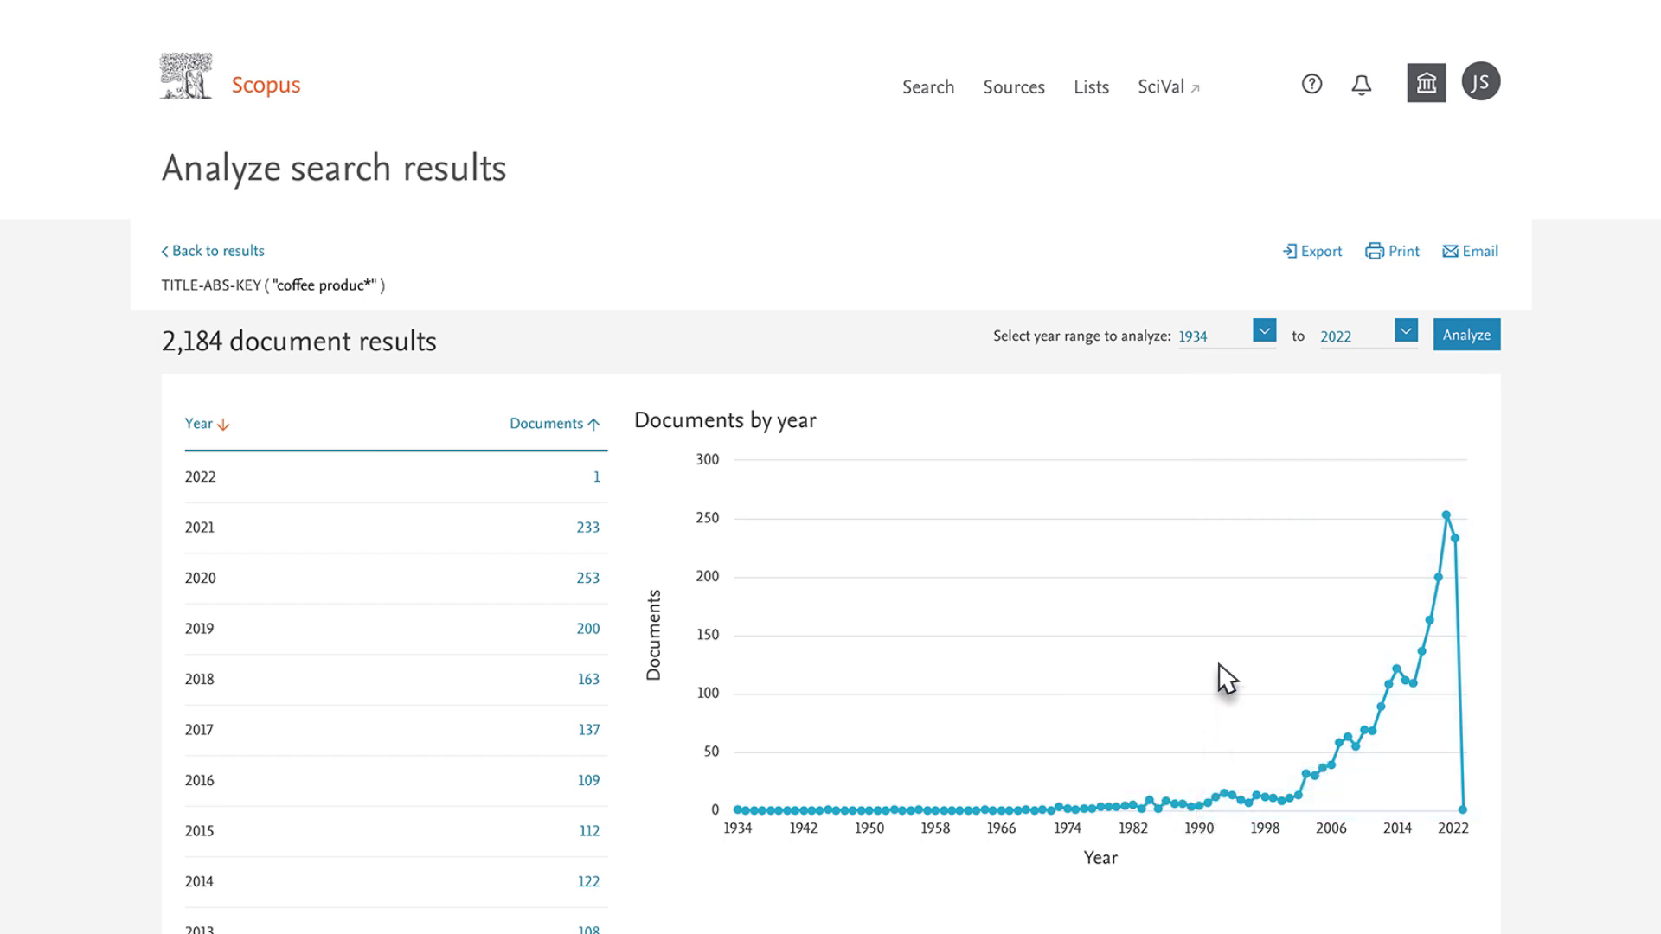
# Step: Set the analysis start year to 1990 and reanalyze, narrowing to 2,113 documents
pyautogui.click(1265, 333)
pyautogui.moveTo(1273, 373); pyautogui.dragTo(1277, 528)
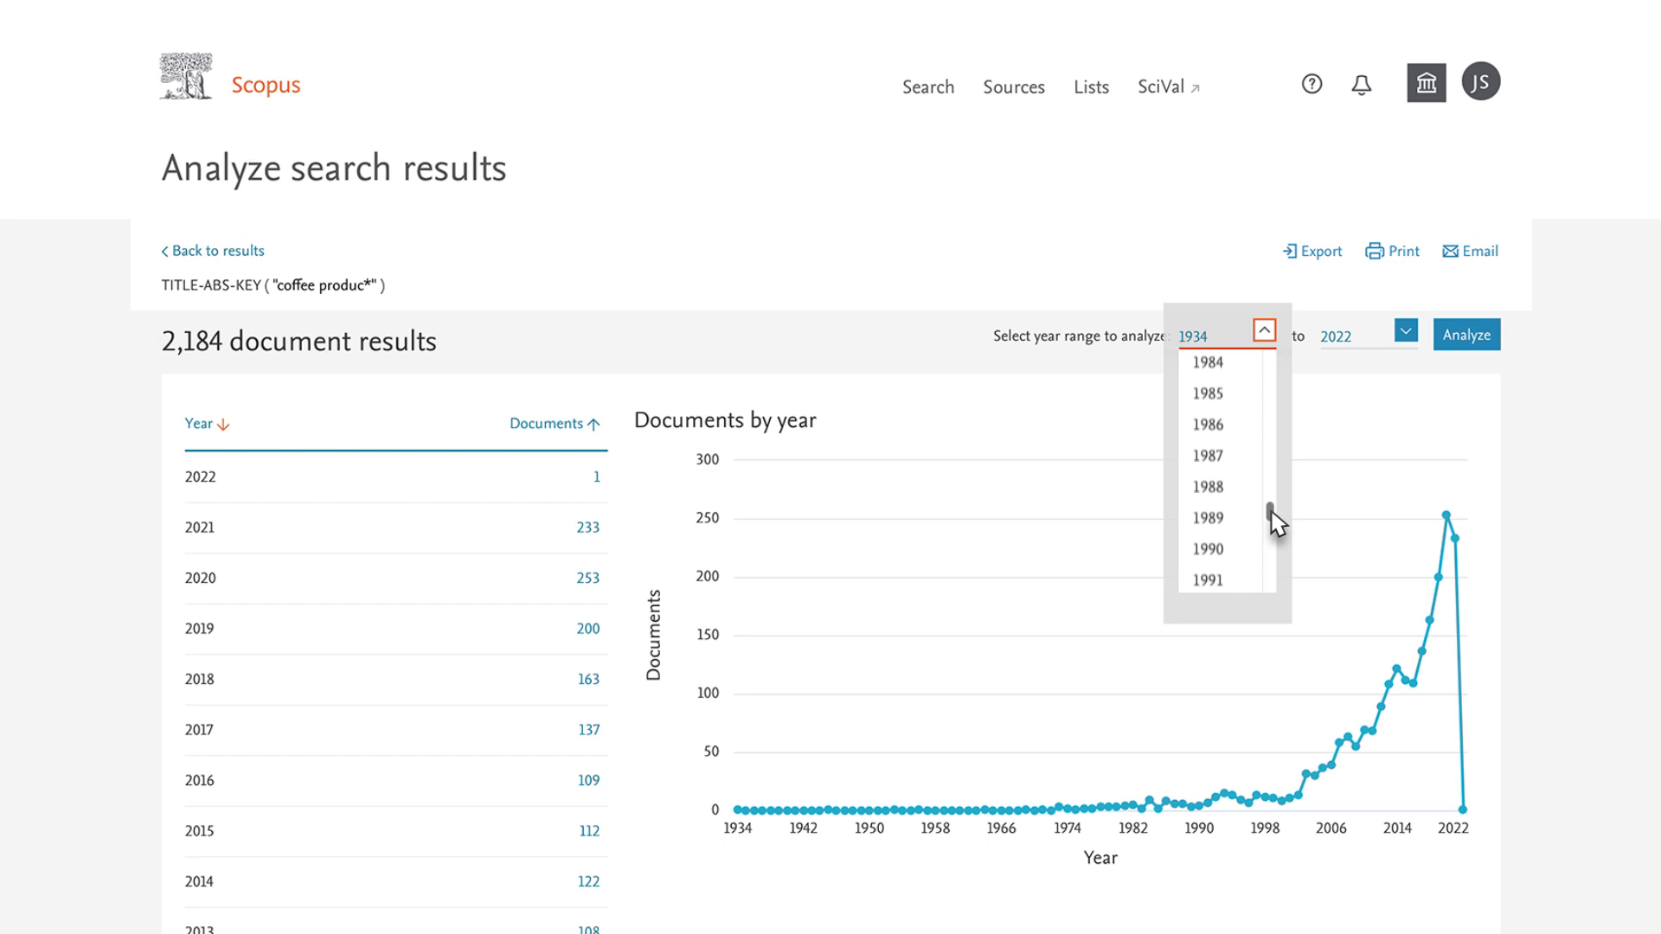
pyautogui.click(1212, 495)
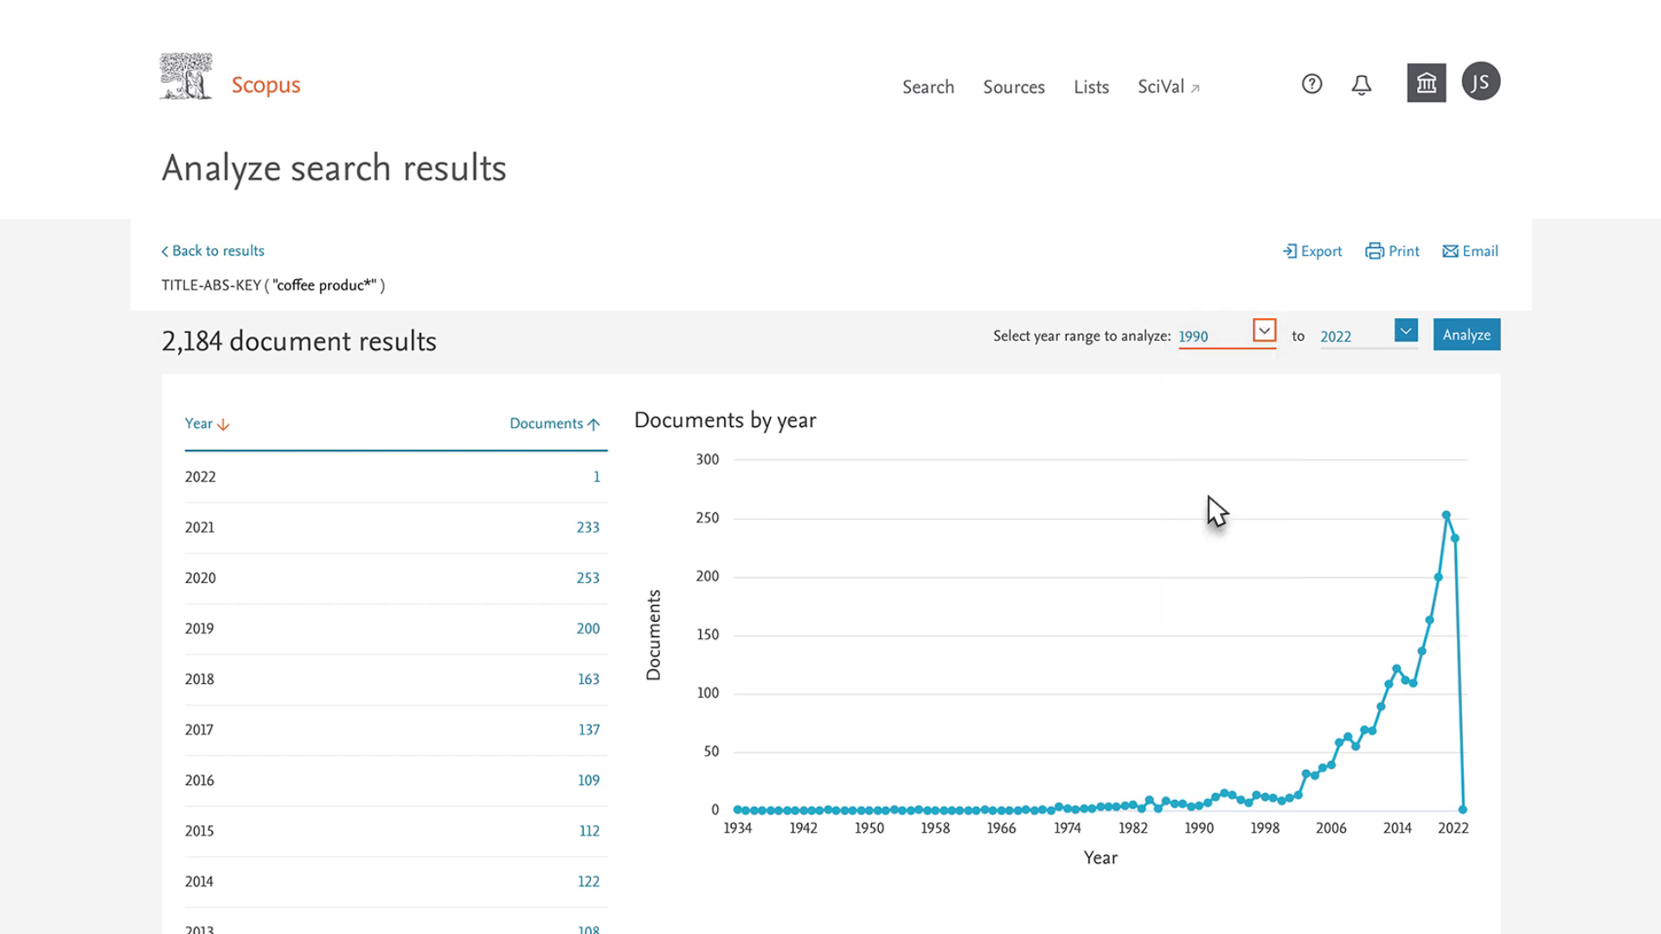
pyautogui.click(1465, 340)
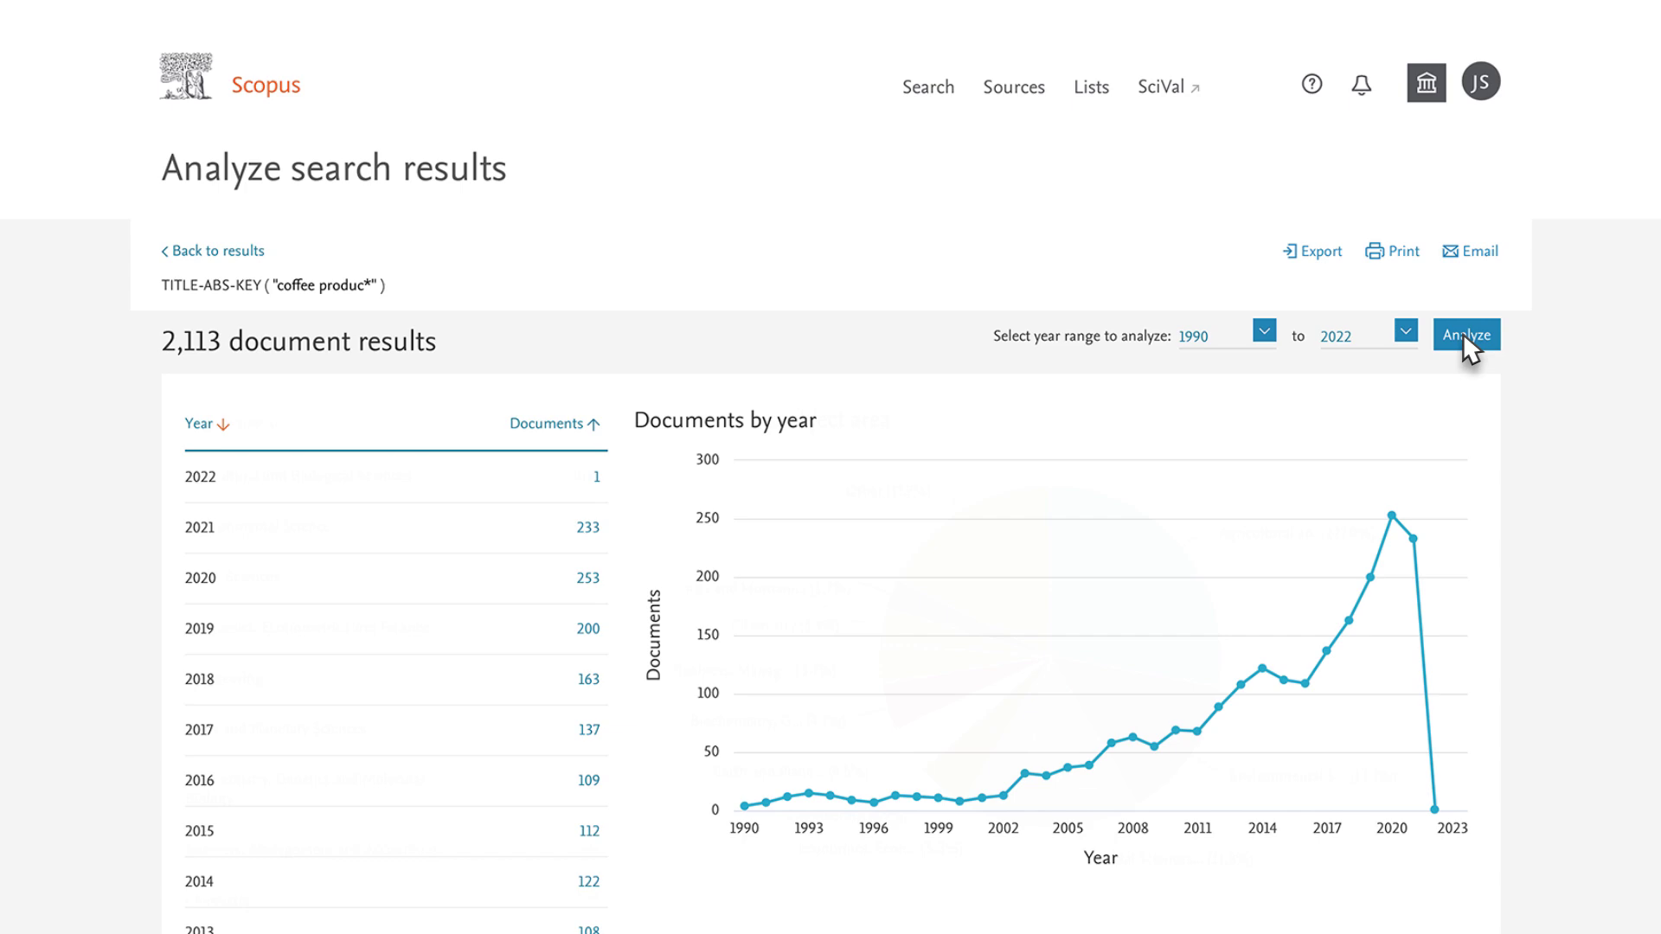
pyautogui.scroll(-5, 1161, 315)
pyautogui.scroll(-3, 891, 263)
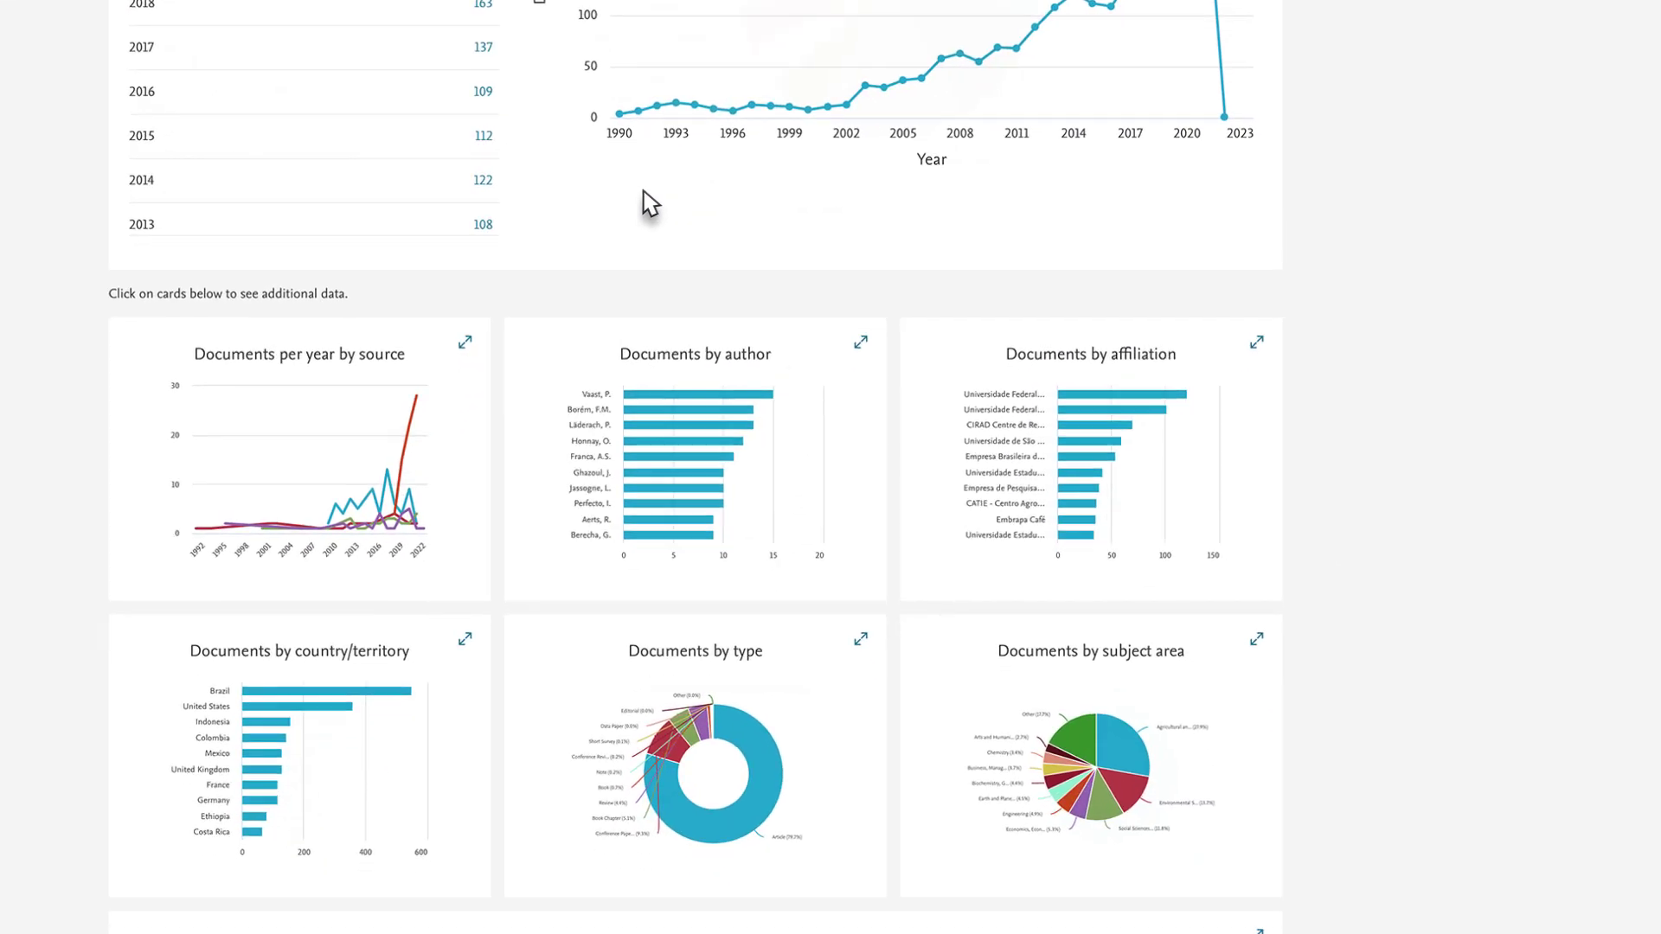
pyautogui.scroll(-2, 644, 205)
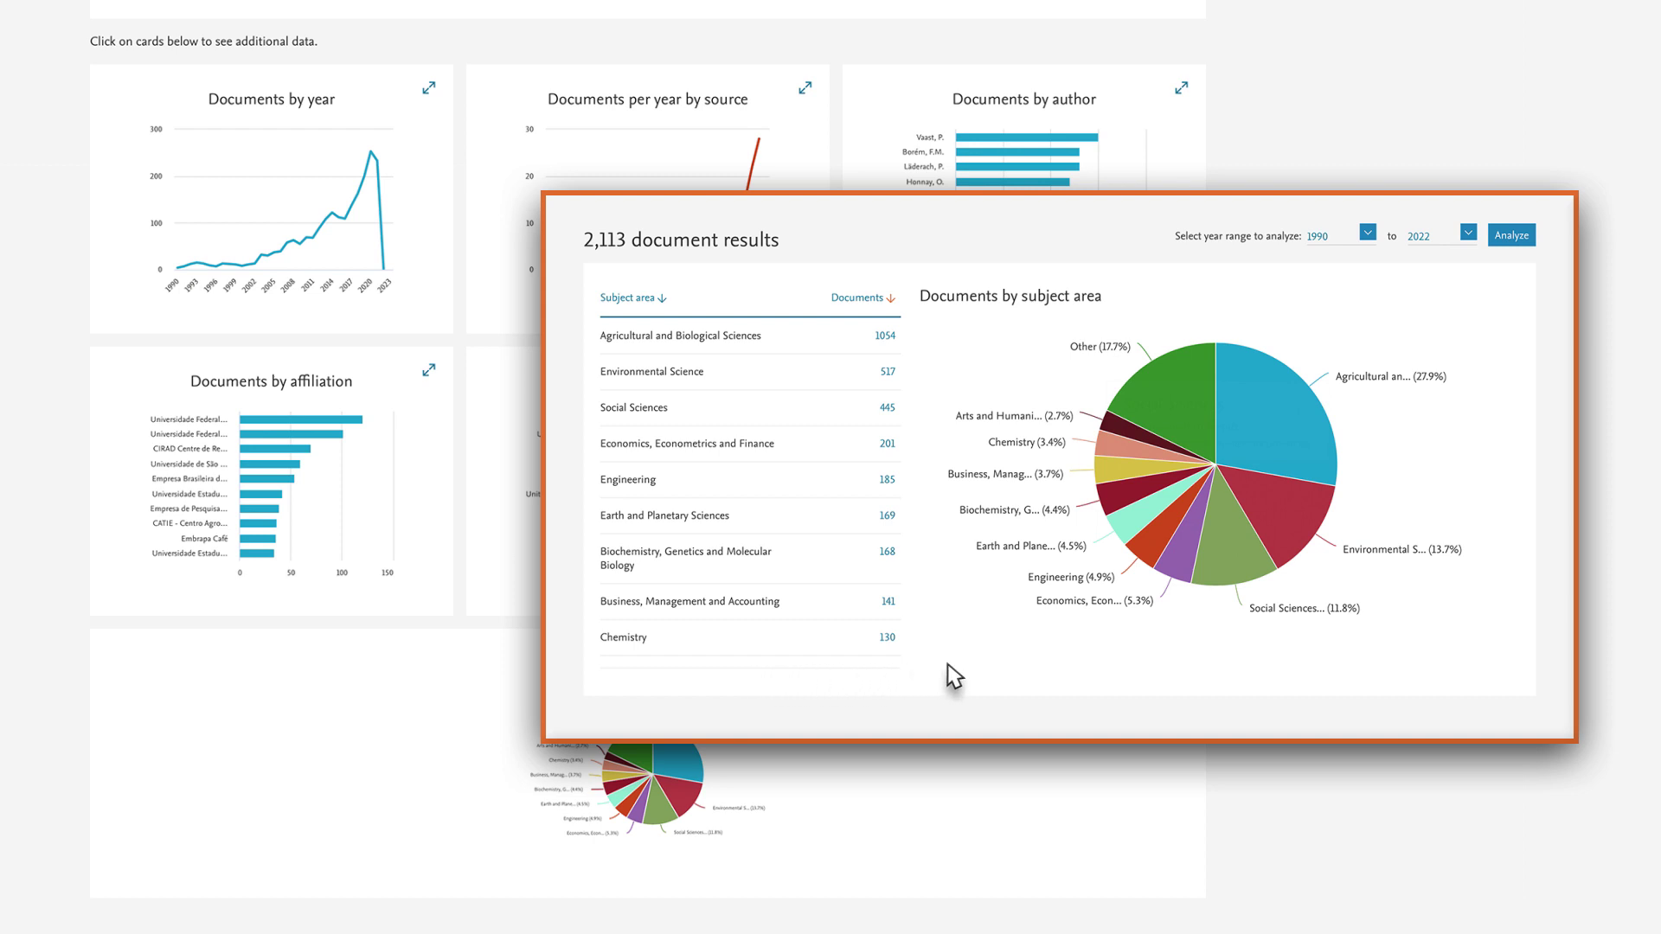
pyautogui.moveTo(1213, 543)
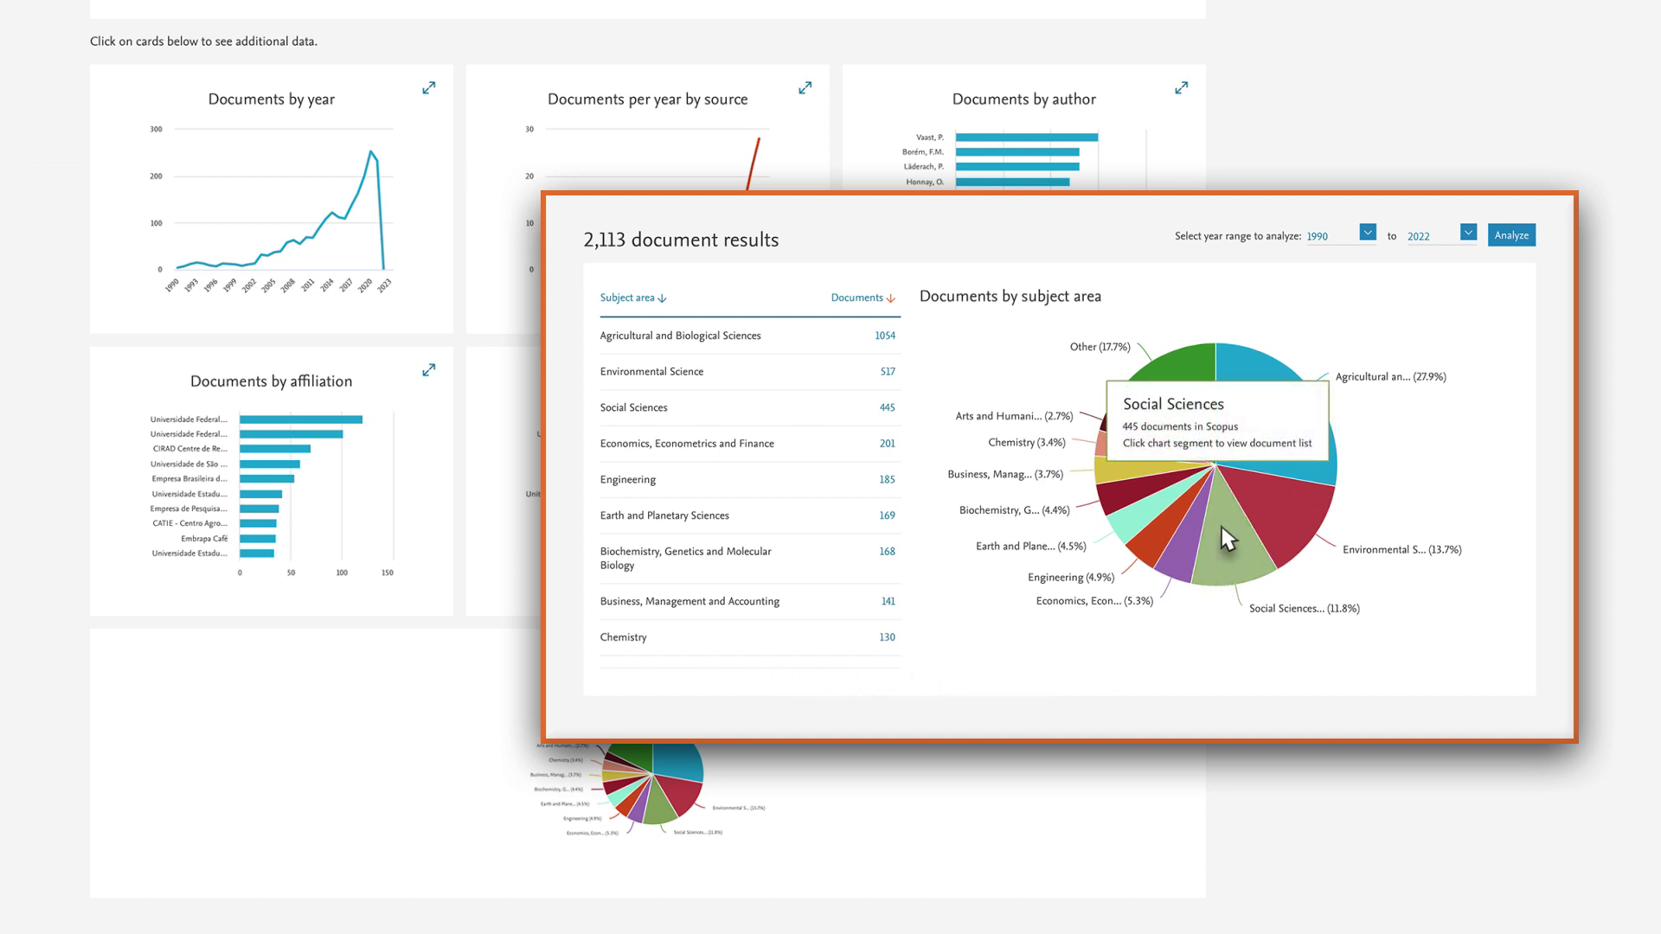
pyautogui.click(1226, 539)
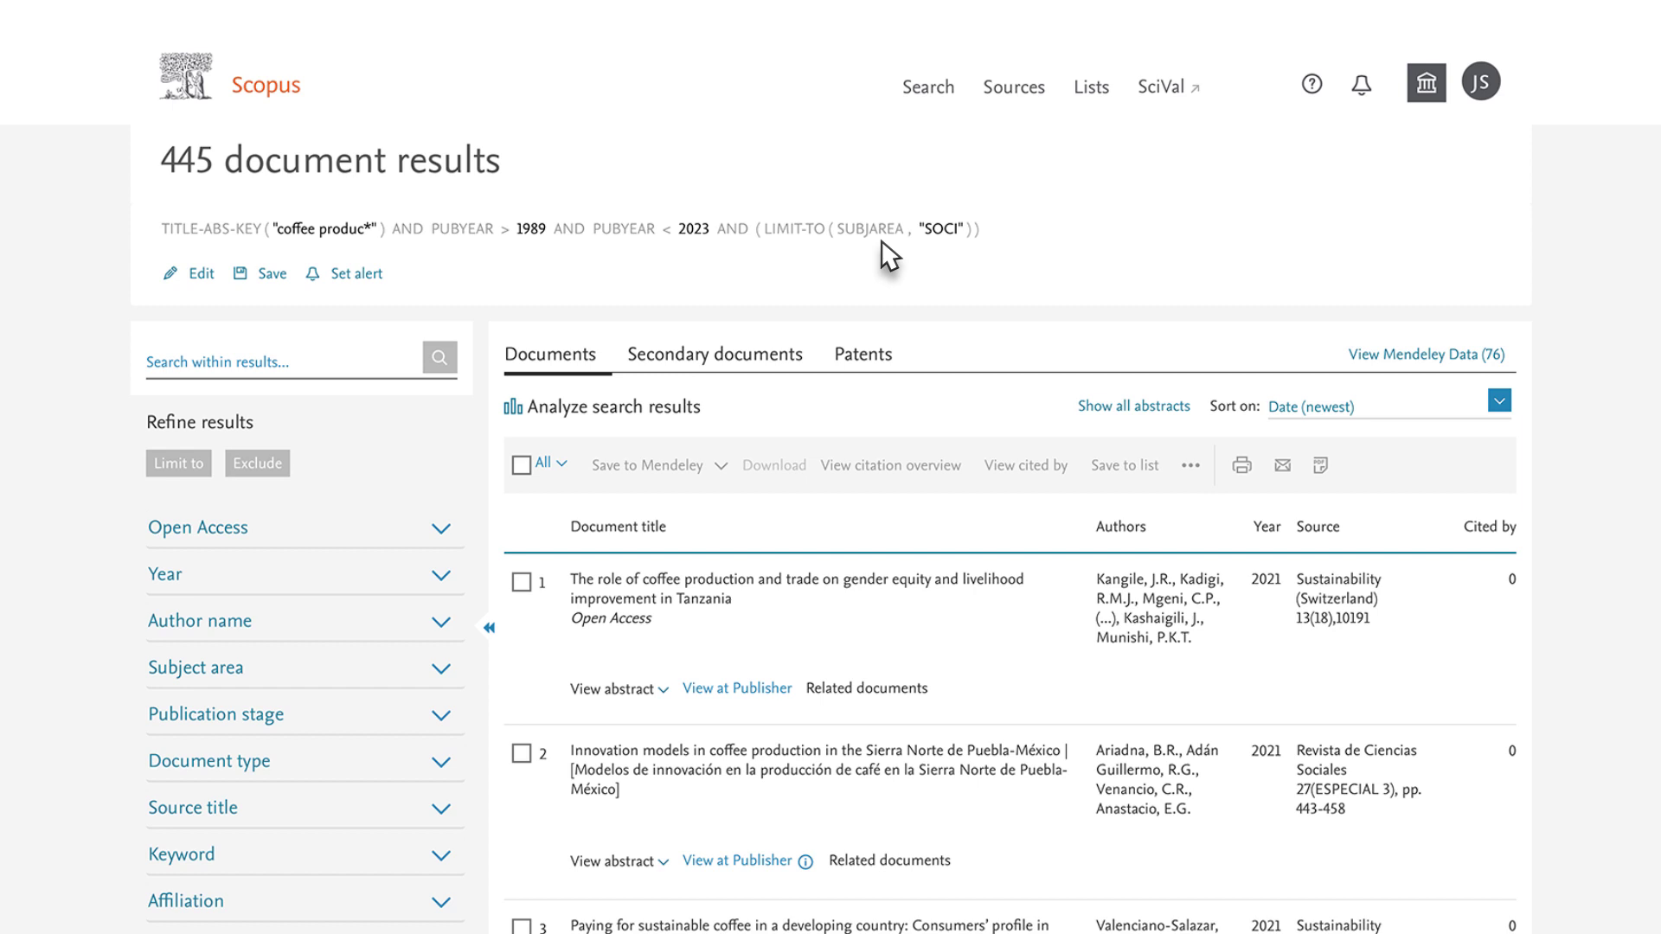
pyautogui.click(644, 413)
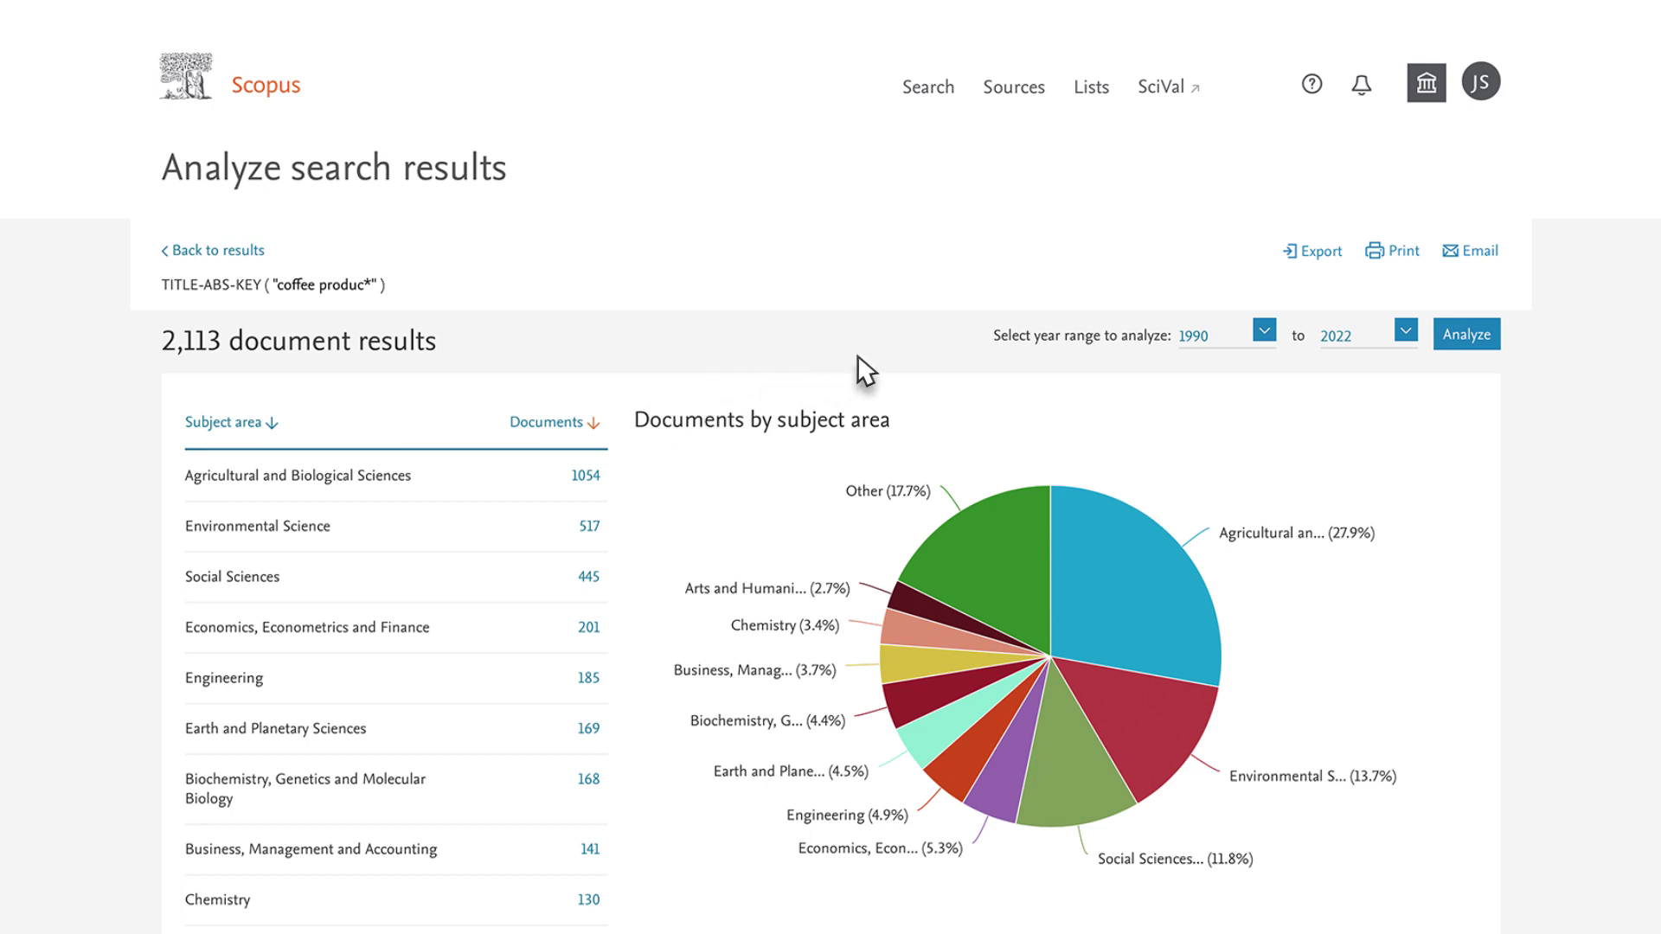
# Step: Export the subject-area pie chart as a zip file of images
pyautogui.click(1322, 254)
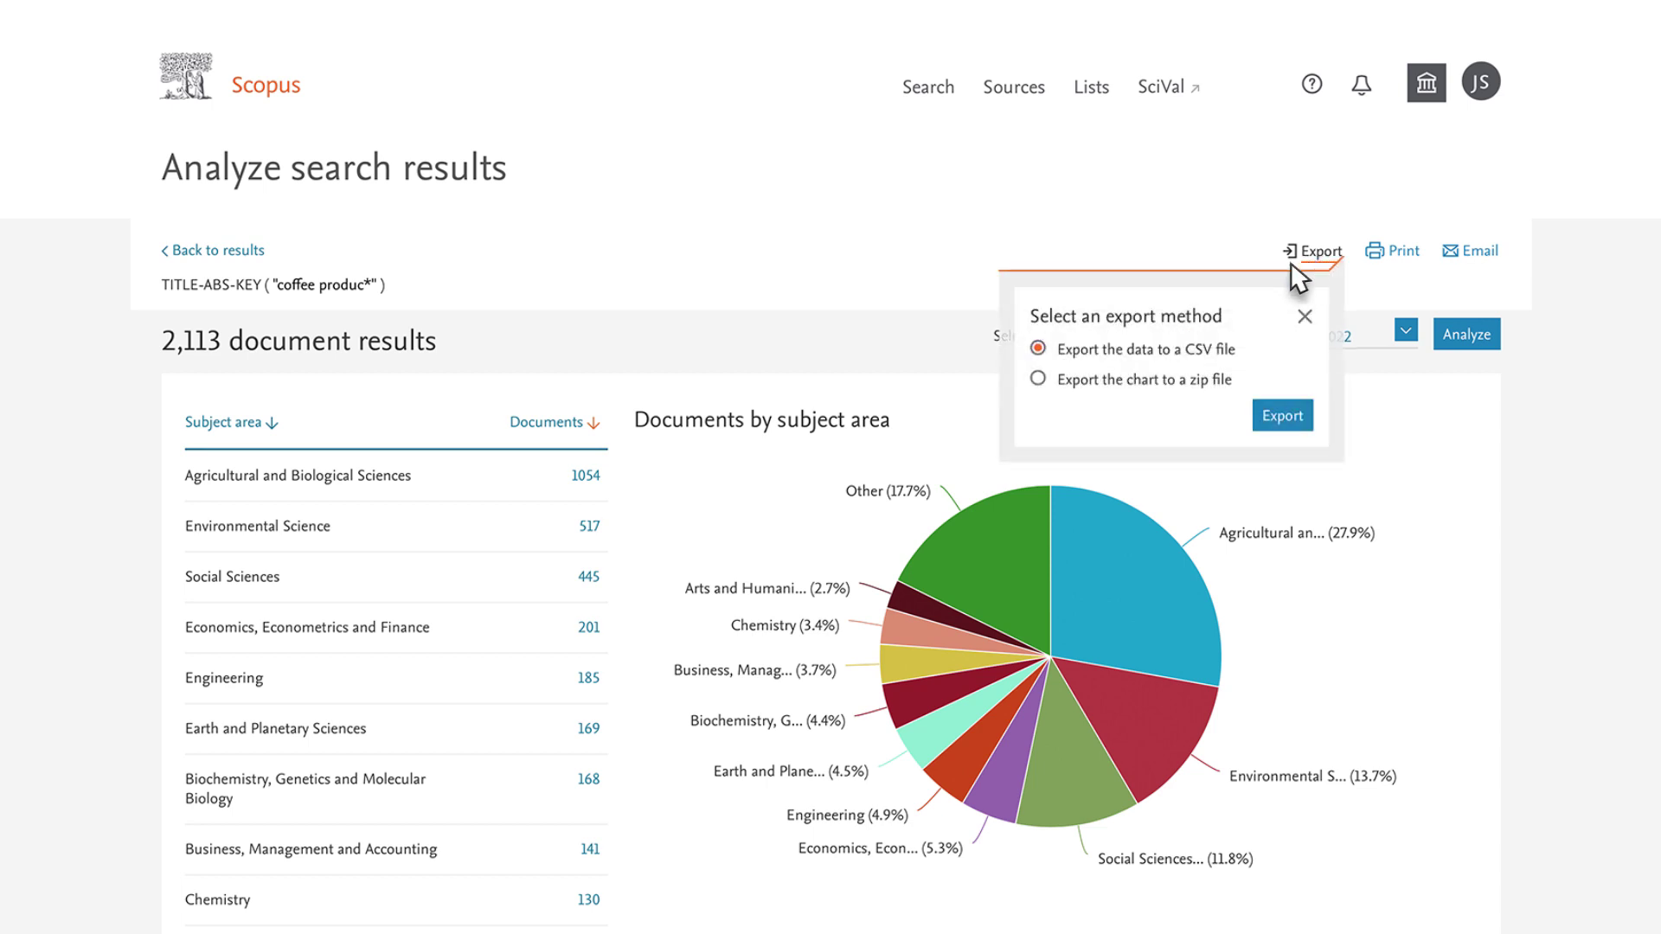
pyautogui.click(1038, 379)
pyautogui.click(1282, 418)
# Step: Preview the exported PNG chart at large size in Finder
pyautogui.click(1041, 384)
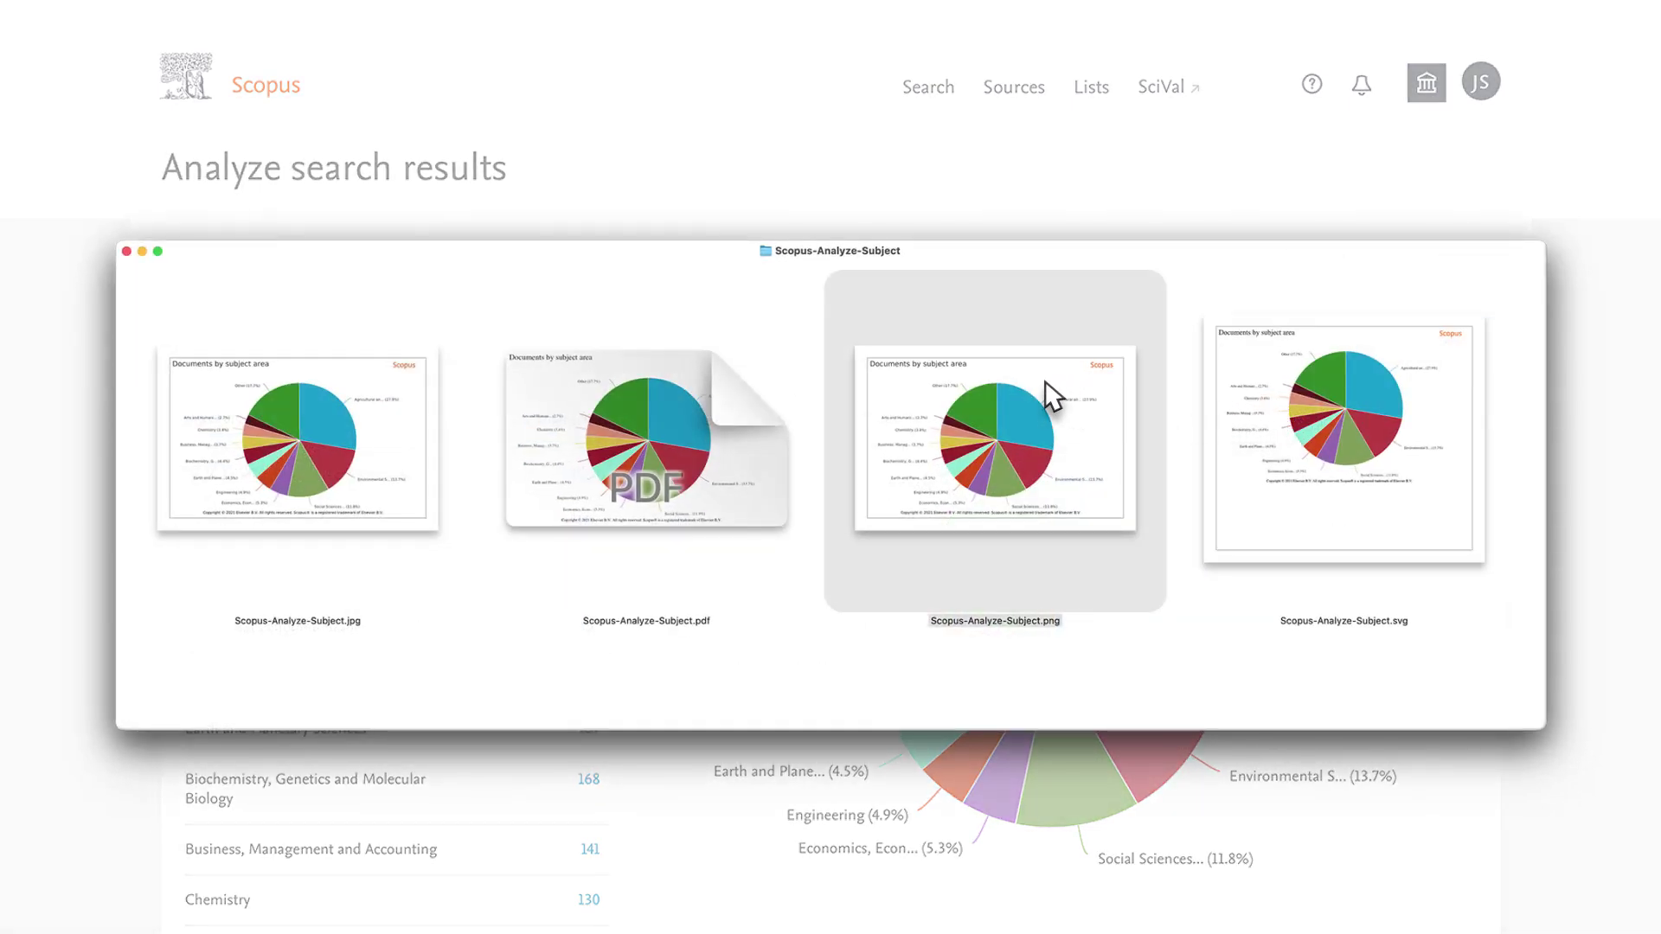
pyautogui.press('space')
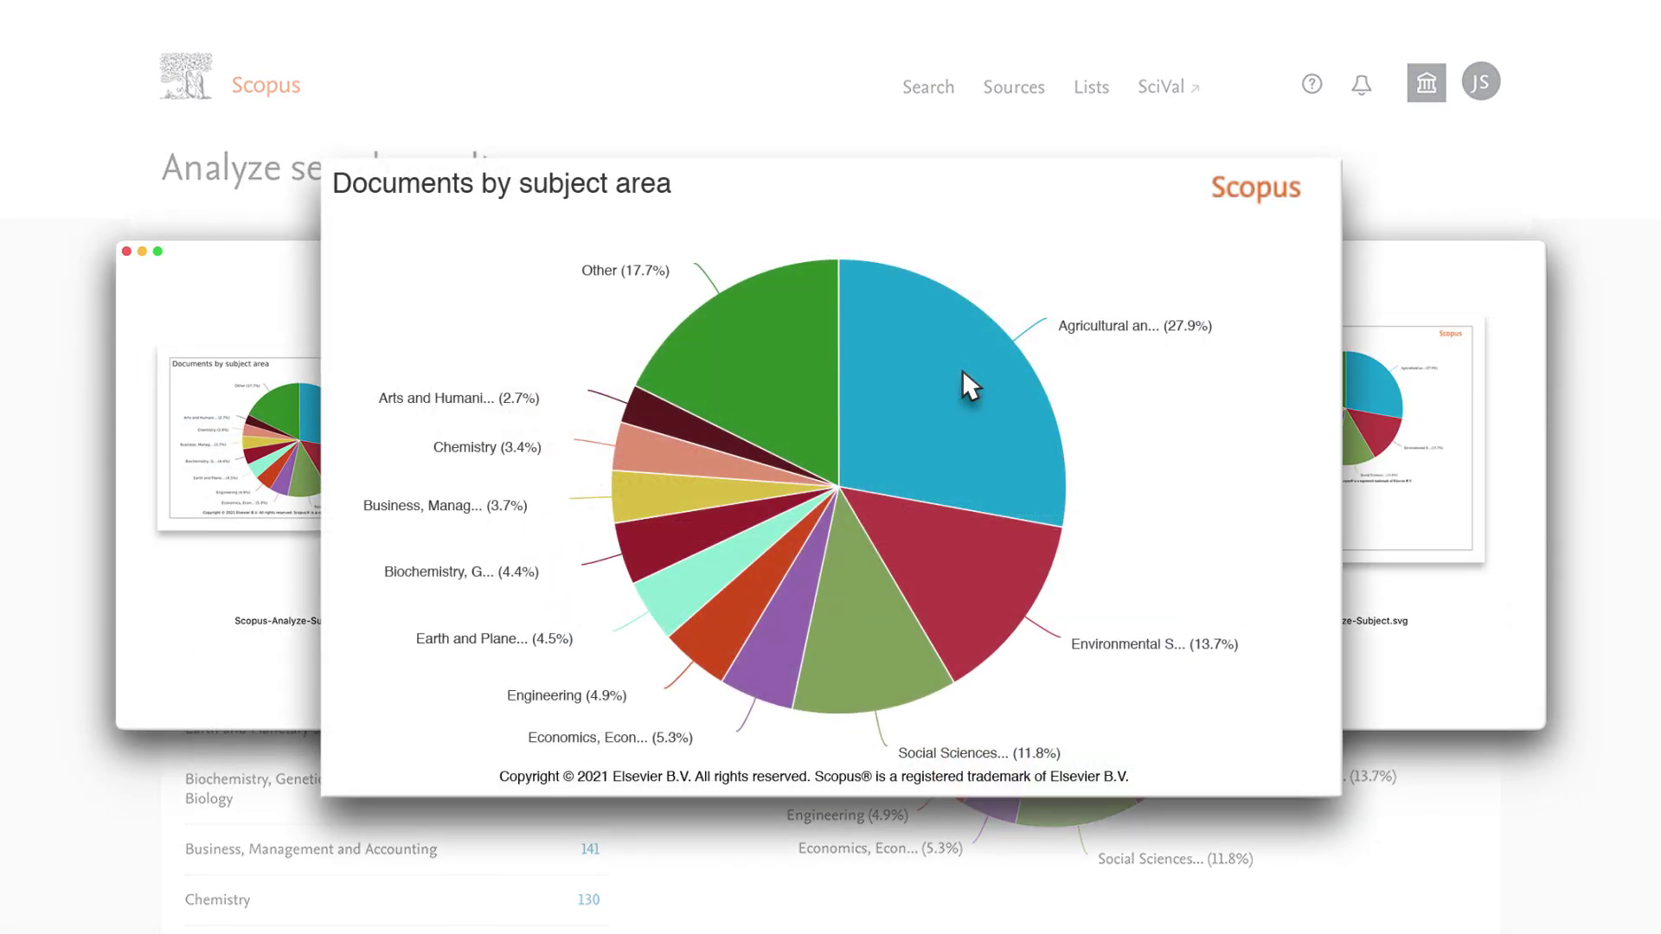